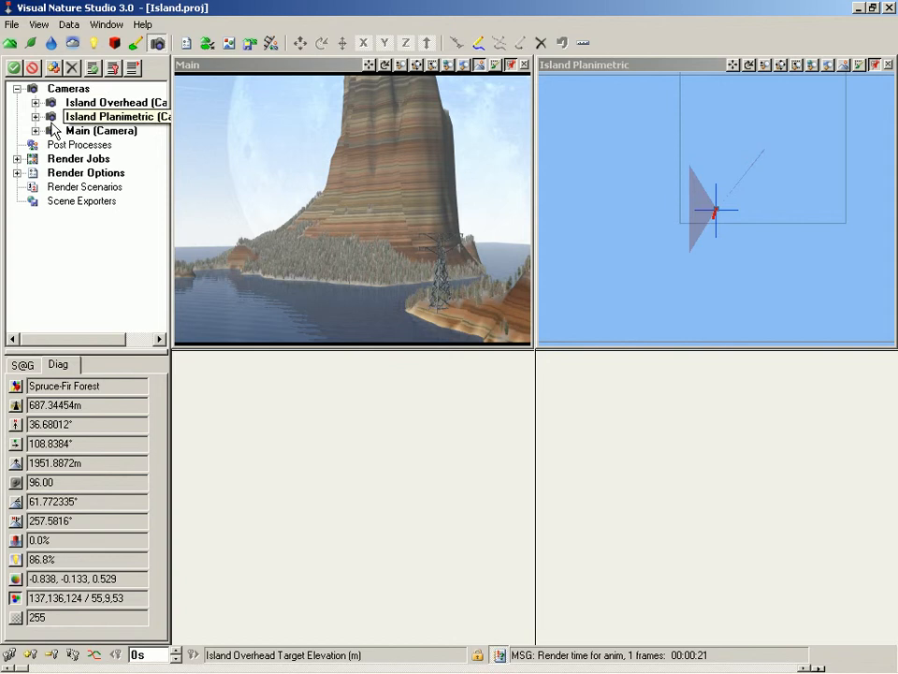
# Step: Add a PNG file output event to the Island Render Job's render options
pyautogui.click(17, 159)
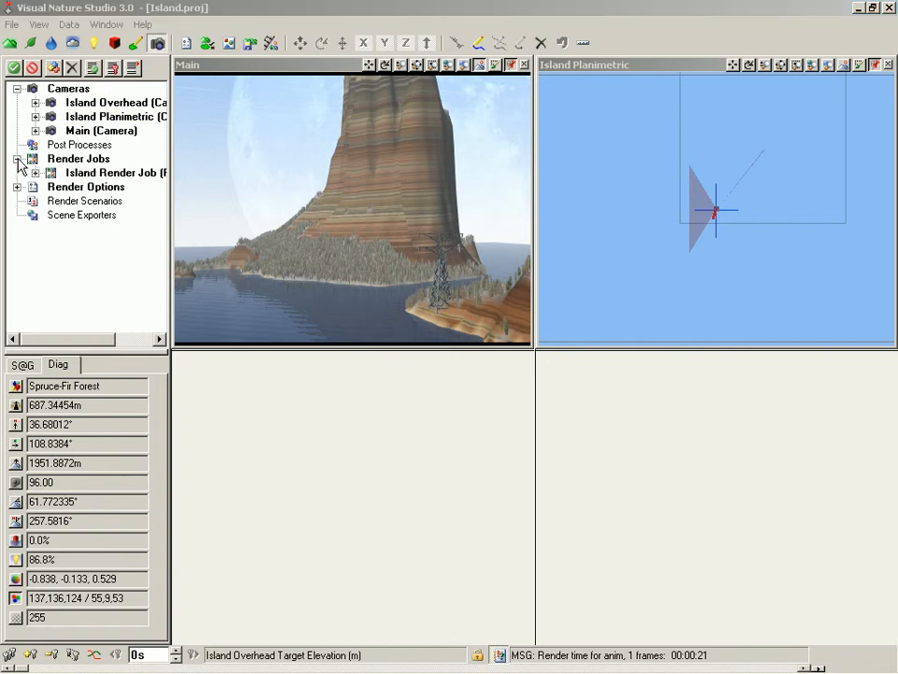
pyautogui.doubleClick(91, 174)
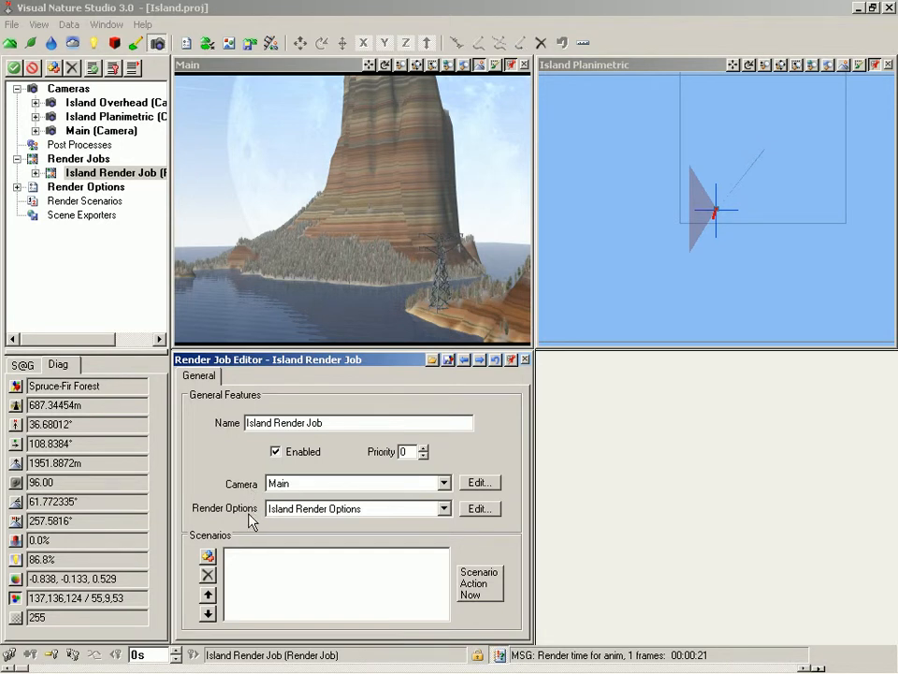
pyautogui.click(479, 508)
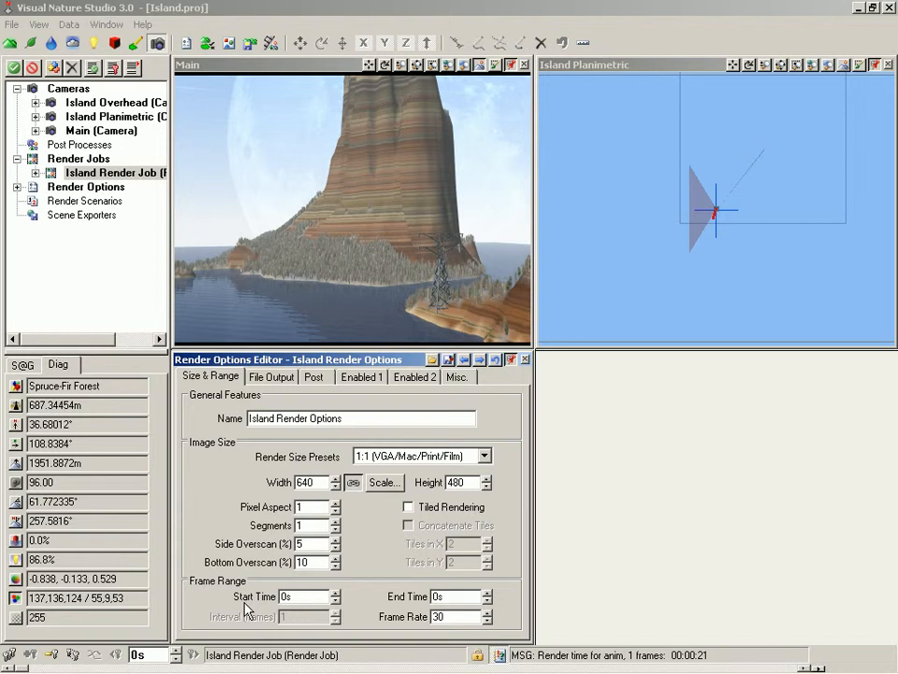
pyautogui.click(272, 377)
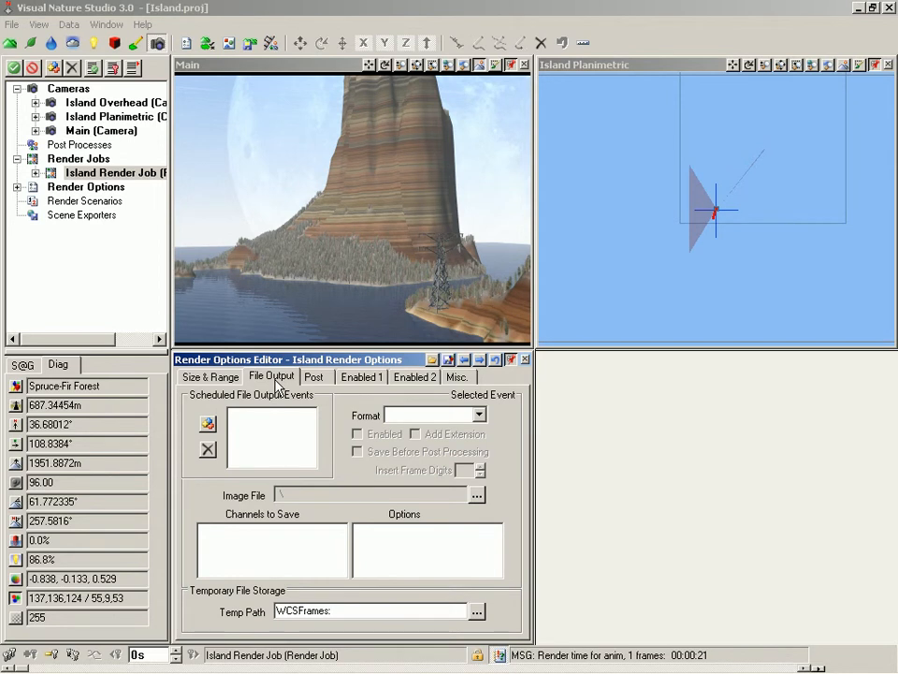
pyautogui.click(208, 427)
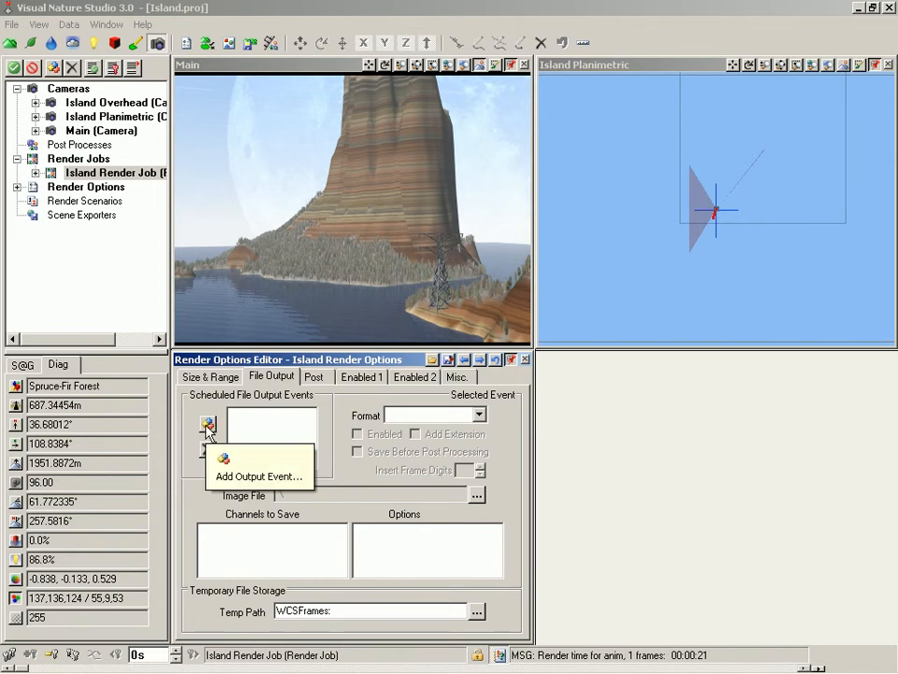
pyautogui.press('Return')
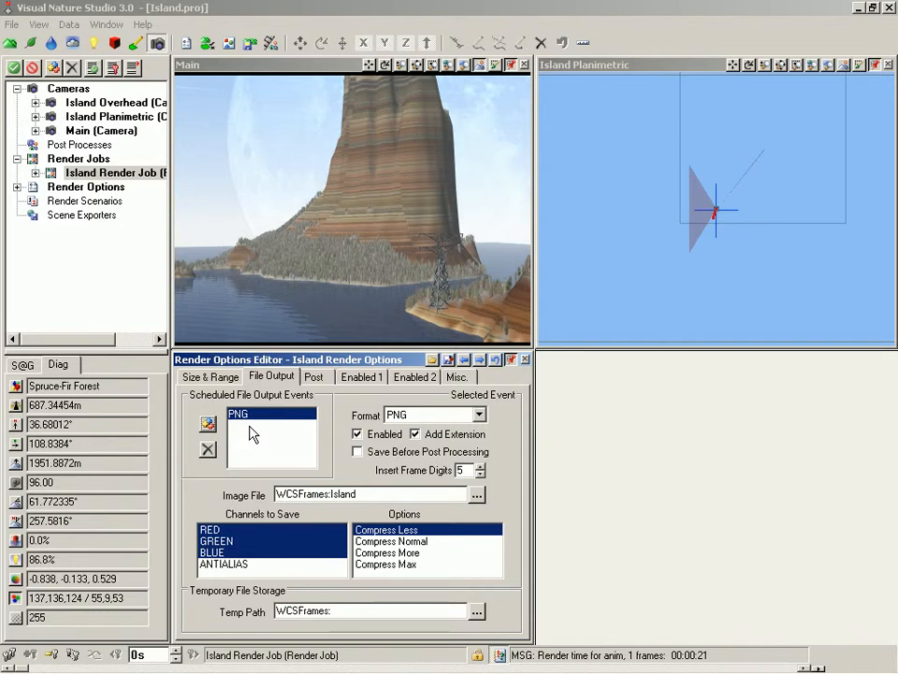
pyautogui.click(478, 416)
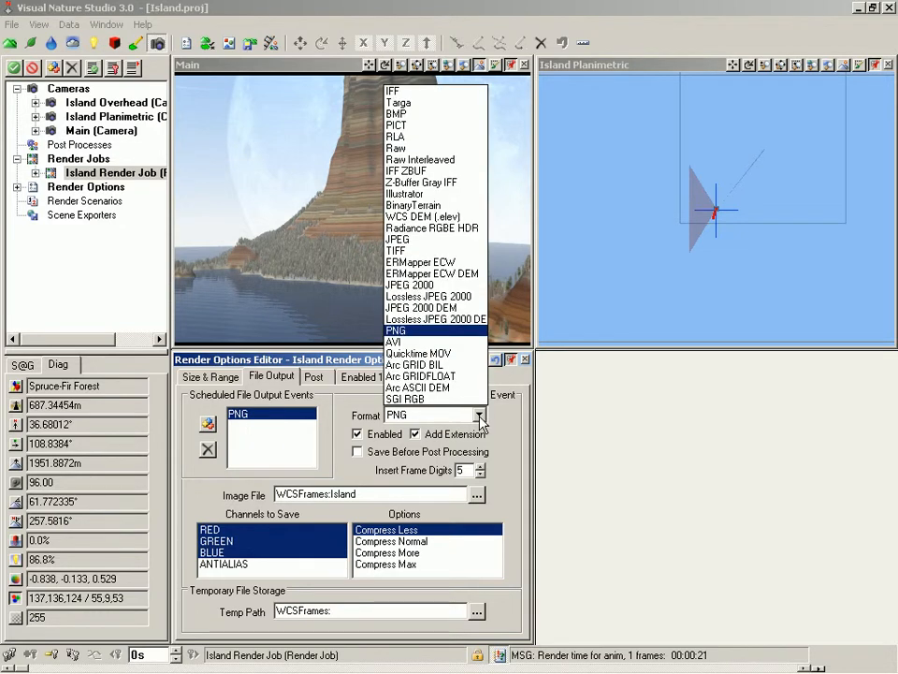
pyautogui.click(291, 422)
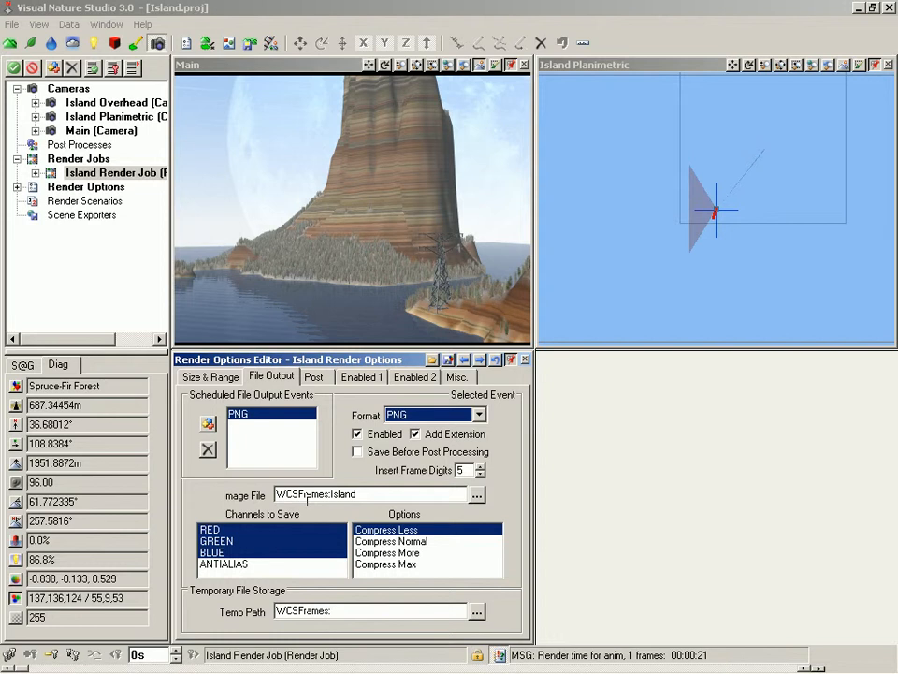
# Step: Clone the Island Render Job and name the copy No Tower
pyautogui.rightClick(100, 175)
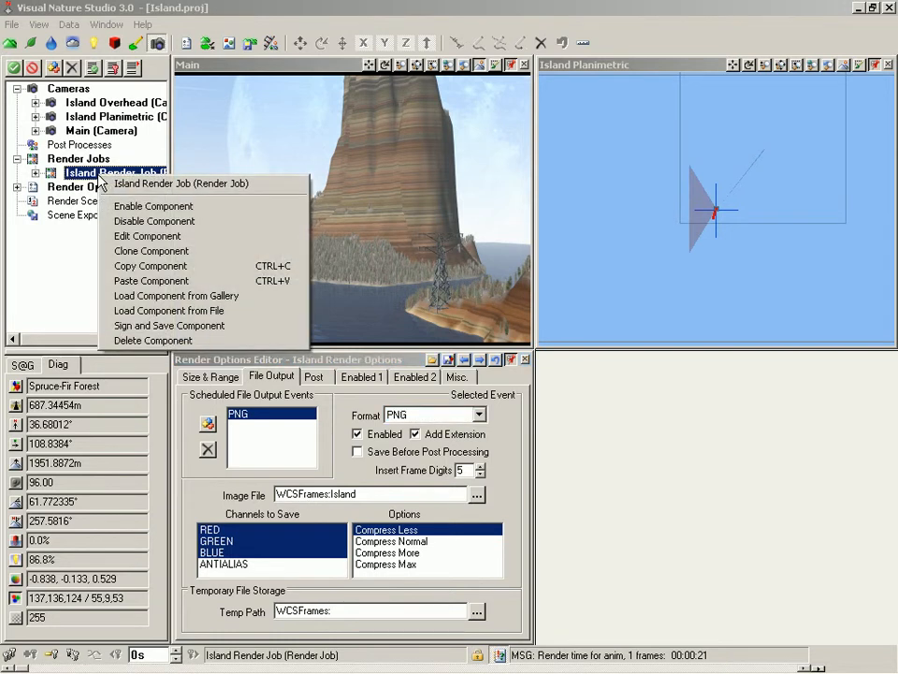
pyautogui.click(147, 251)
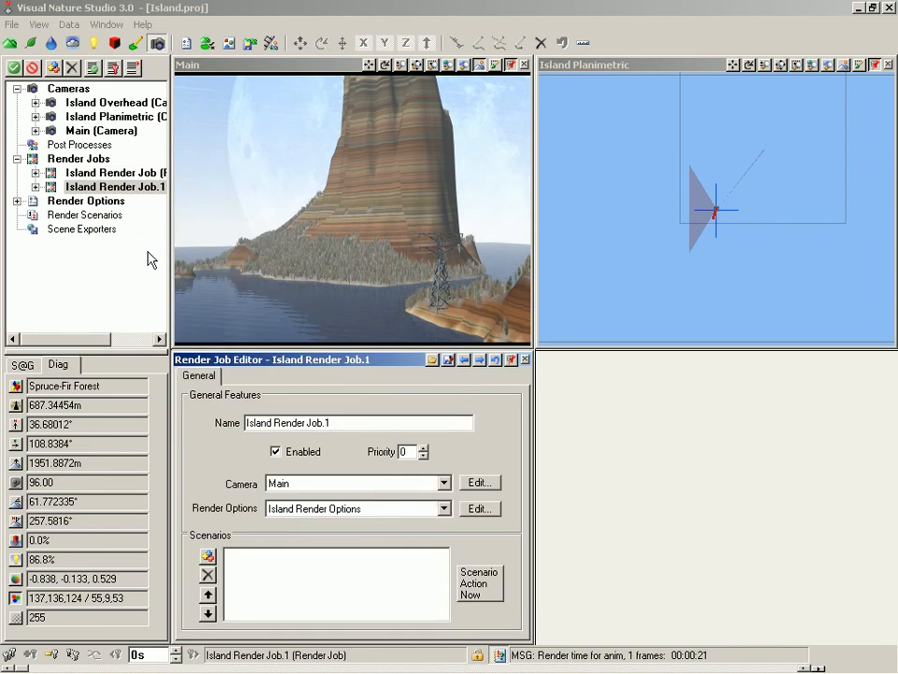
pyautogui.moveTo(343, 422); pyautogui.dragTo(234, 428)
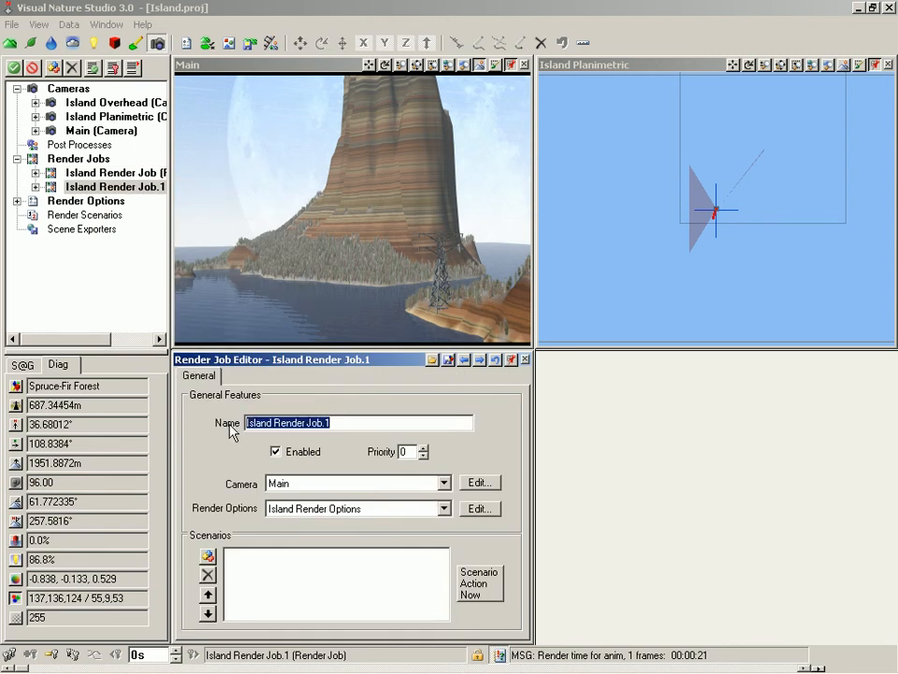
pyautogui.write('No Tower')
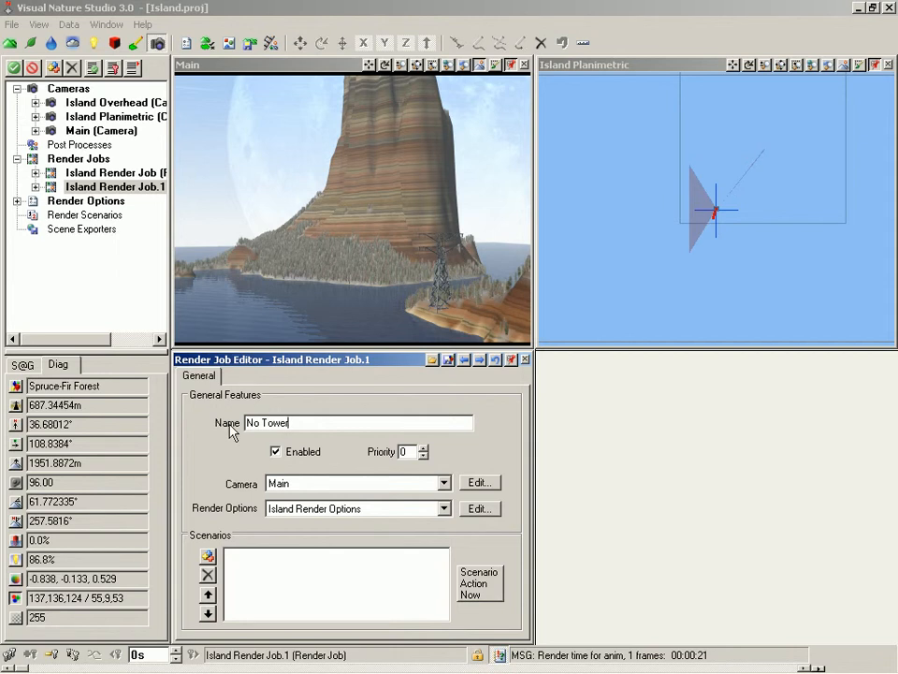
pyautogui.press('Return')
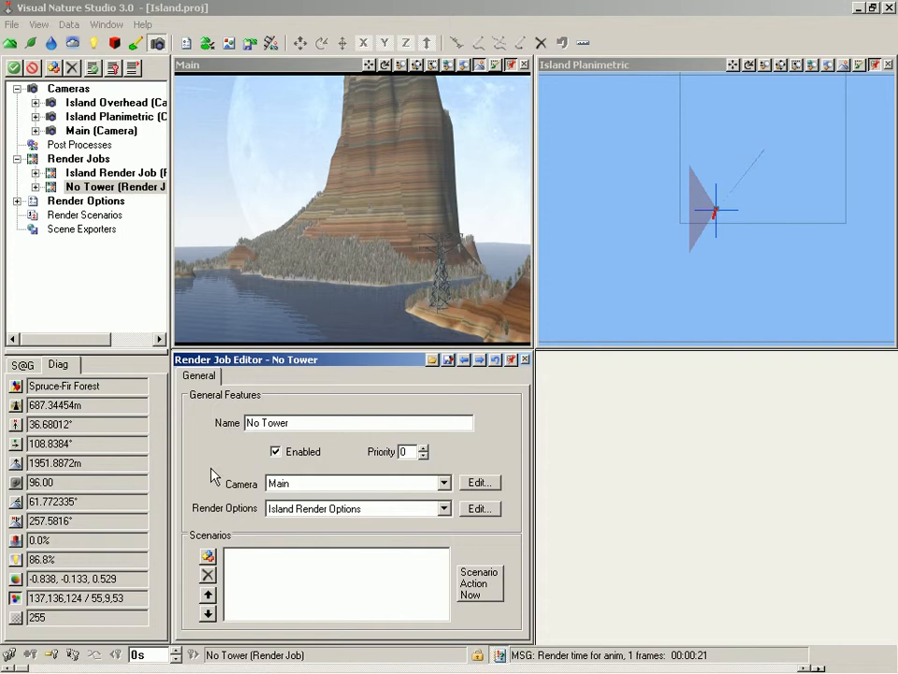
# Step: Clone the Island Render Options and name the copy No Tower
pyautogui.click(16, 201)
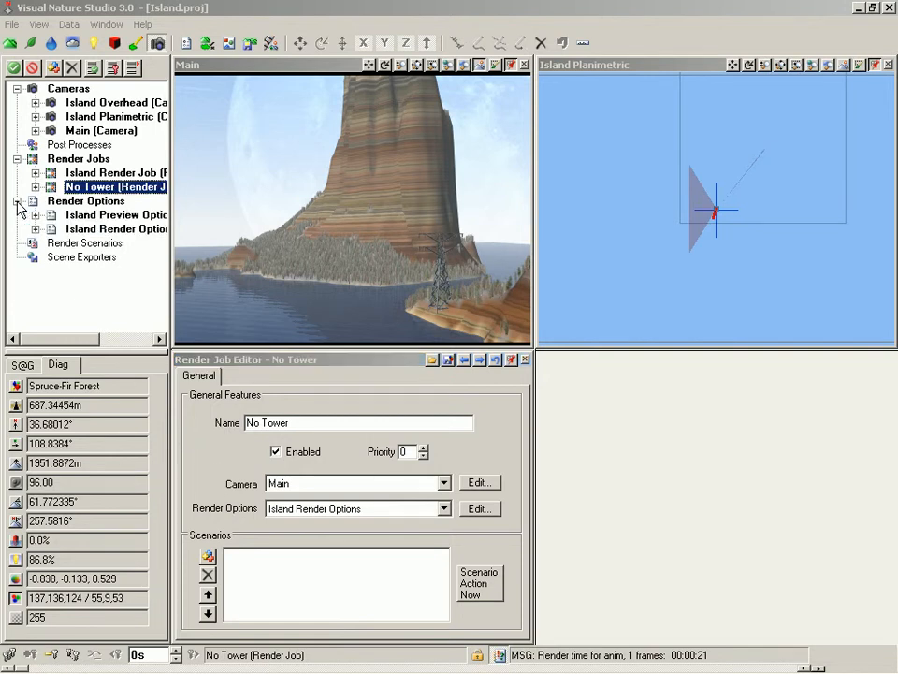
pyautogui.rightClick(97, 232)
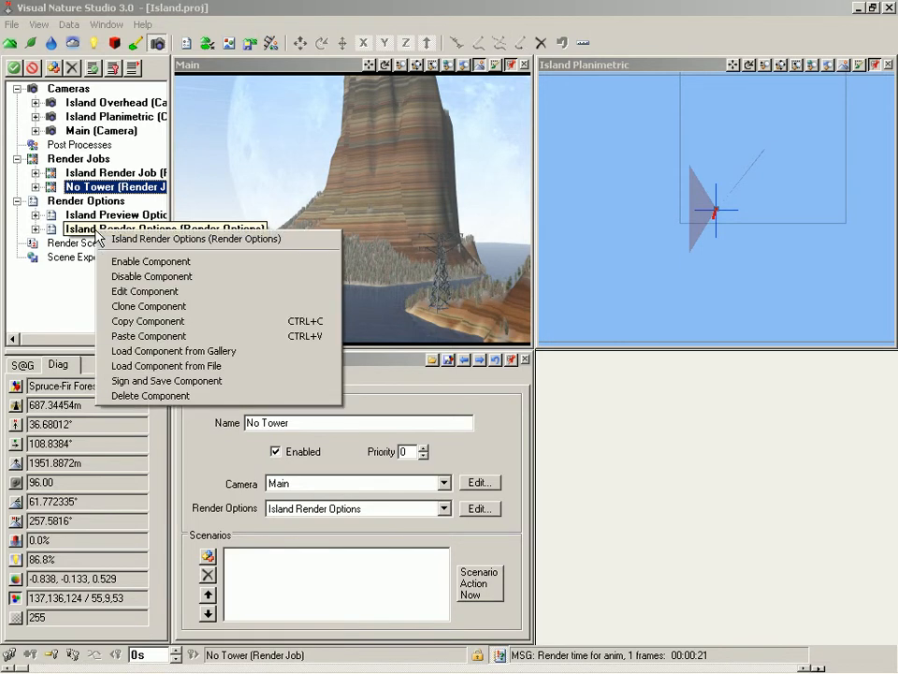
pyautogui.click(147, 307)
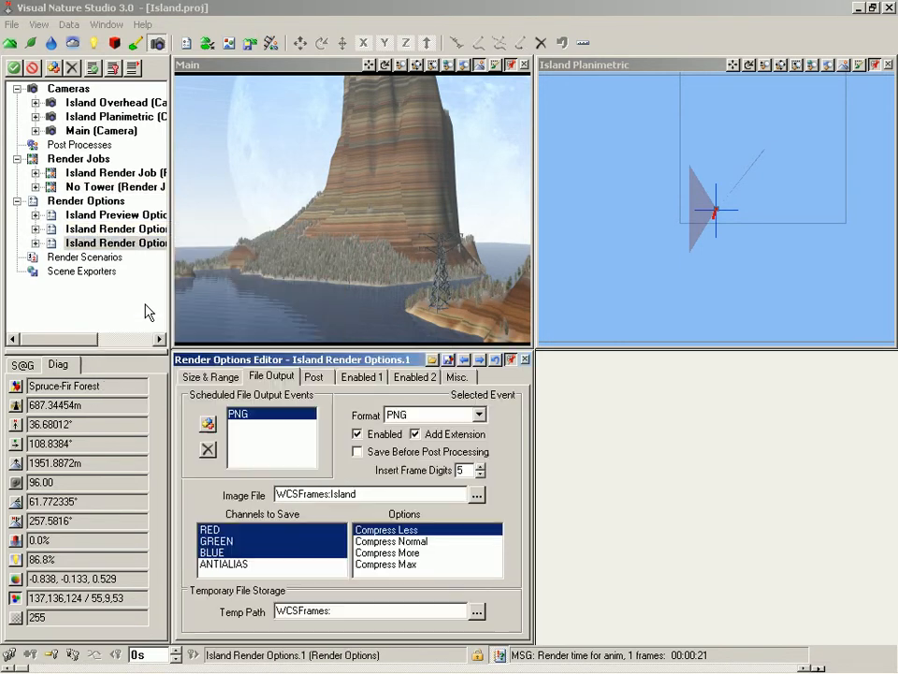
pyautogui.click(198, 375)
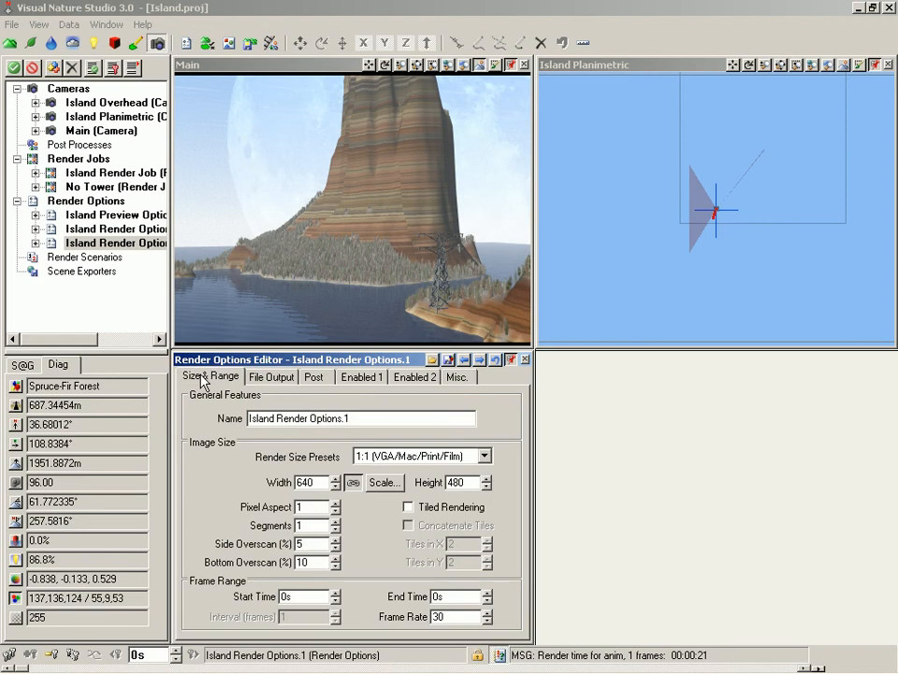
pyautogui.moveTo(348, 419); pyautogui.dragTo(241, 420)
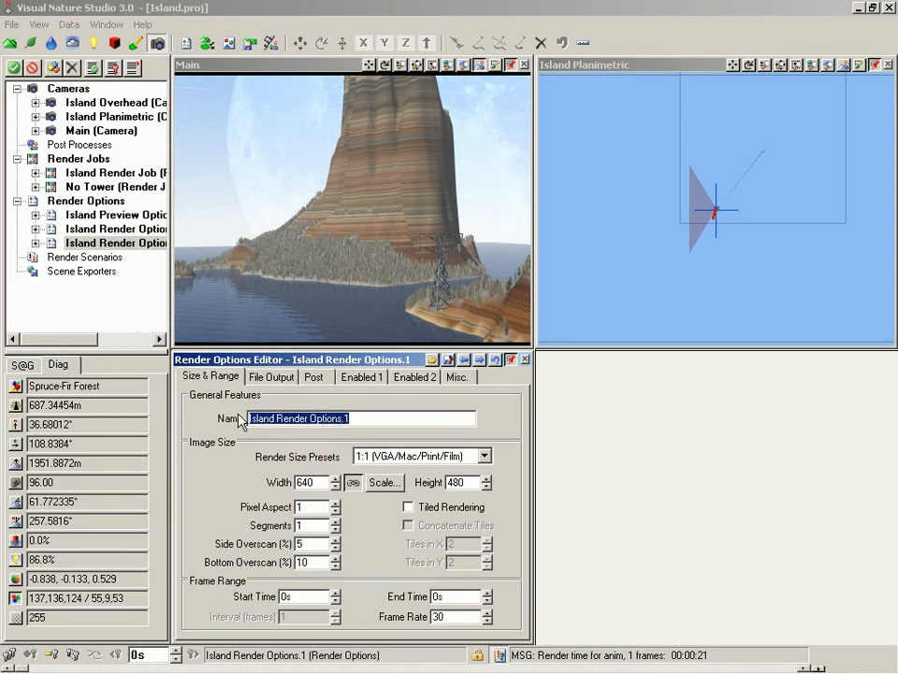
pyautogui.write('No')
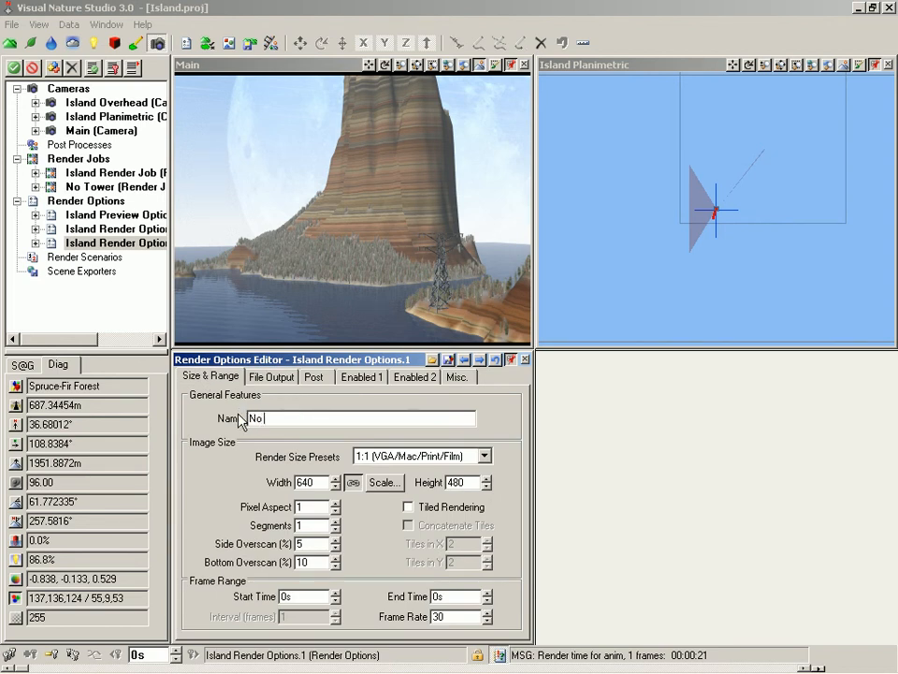
pyautogui.write(' Tower')
pyautogui.press('Tab')
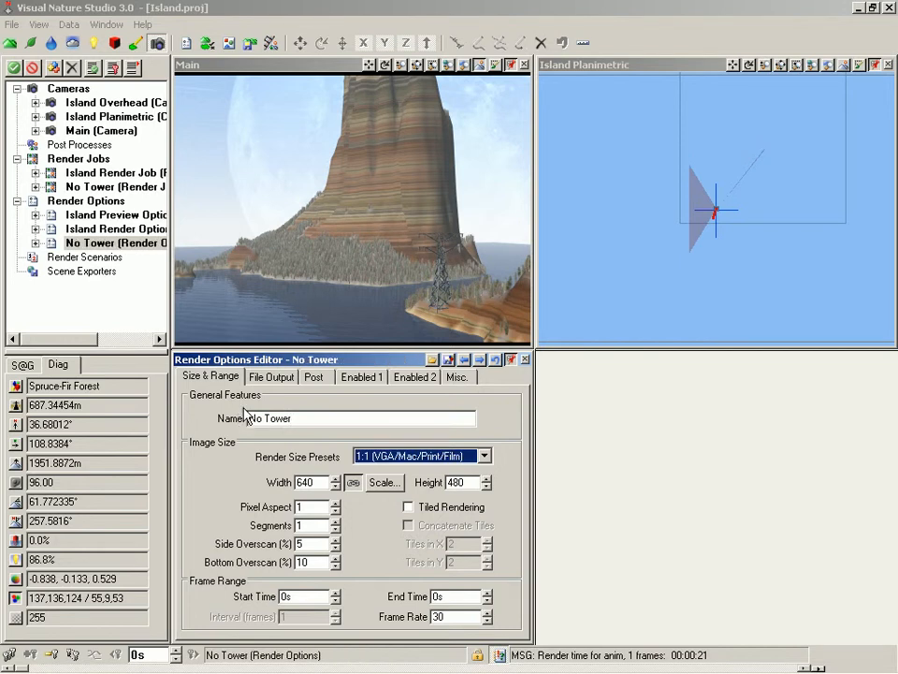
# Step: Change the image file name of the No Tower options' PNG output to WCSFrames:No Tower
pyautogui.click(273, 378)
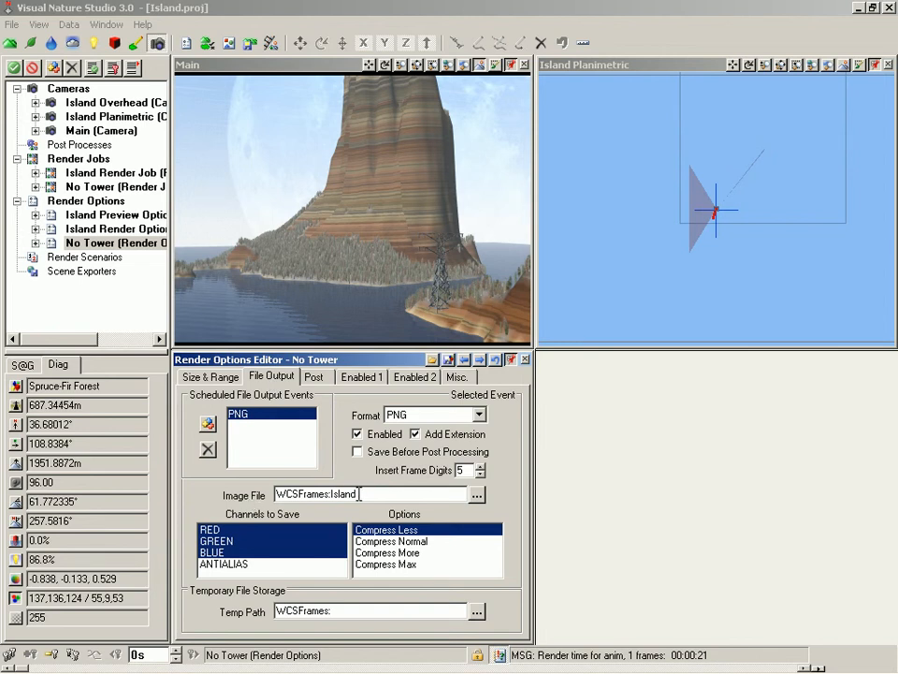
pyautogui.moveTo(359, 494); pyautogui.dragTo(331, 494)
pyautogui.write('No Tower')
# Step: Create a new render scenario named No Tower that disables items
pyautogui.doubleClick(76, 260)
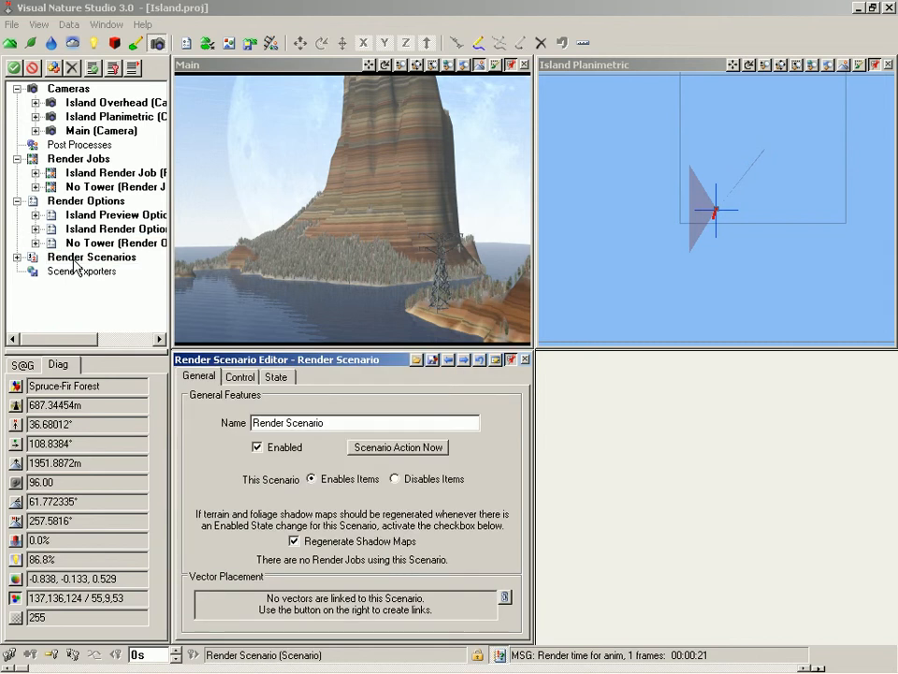
pyautogui.moveTo(328, 423); pyautogui.dragTo(252, 426)
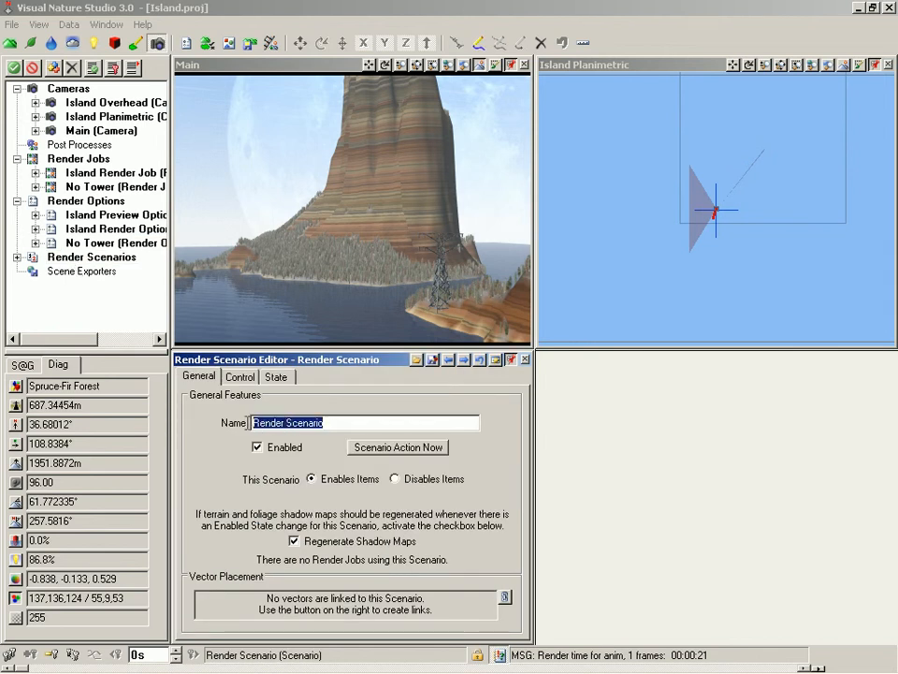
pyautogui.write('No Tower')
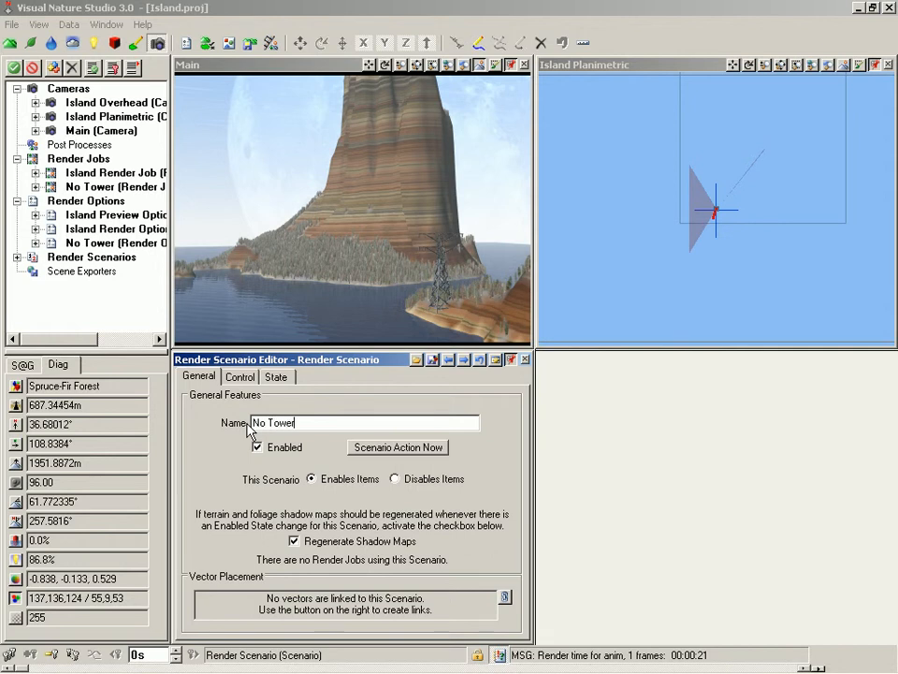
pyautogui.press('Return')
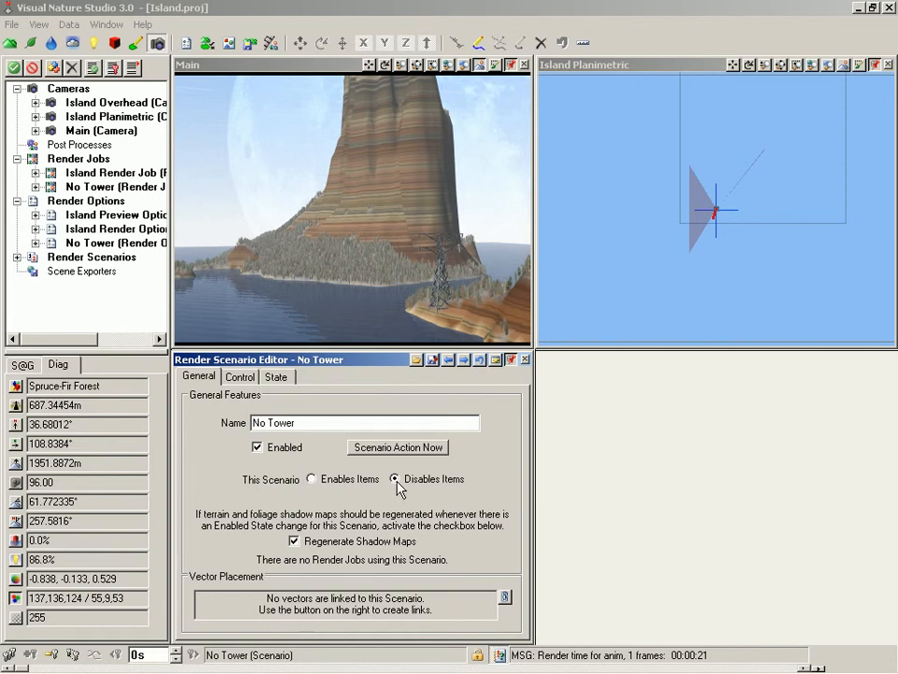
# Step: Add all 3D Objects as controlled items of the No Tower scenario
pyautogui.click(240, 378)
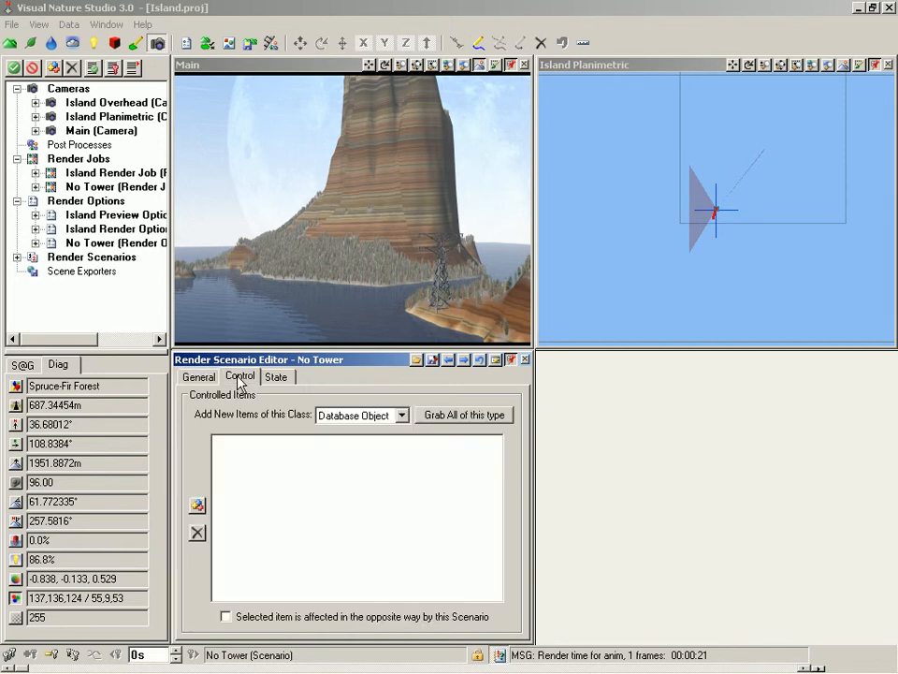
pyautogui.click(402, 416)
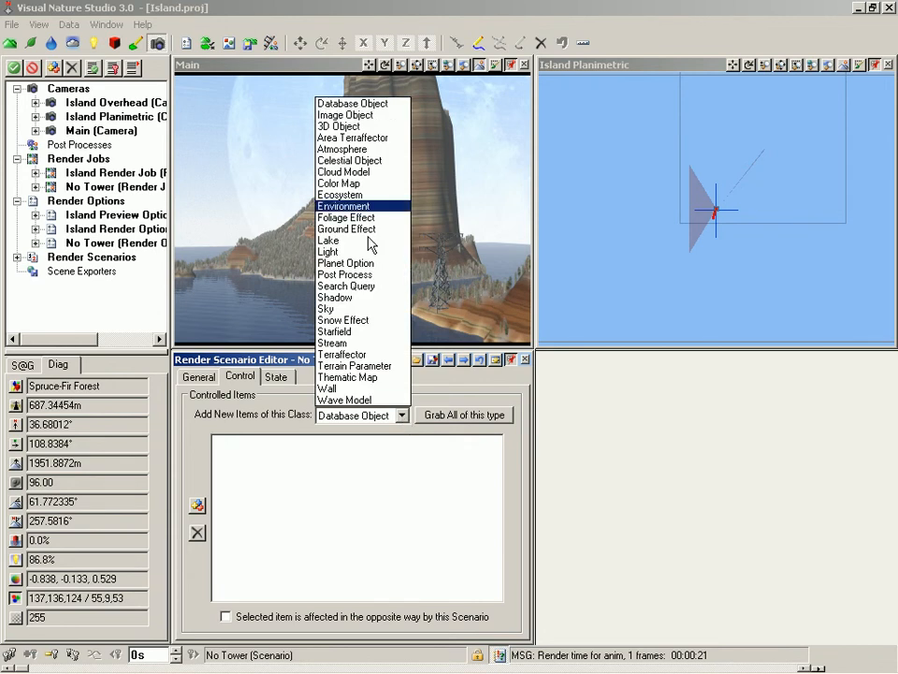
pyautogui.click(356, 127)
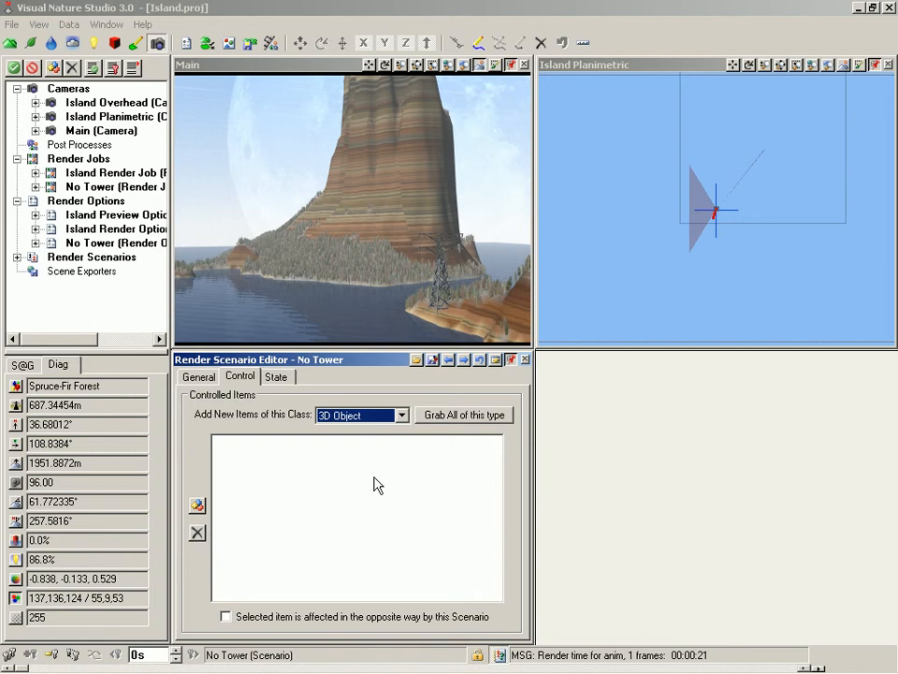
pyautogui.click(464, 415)
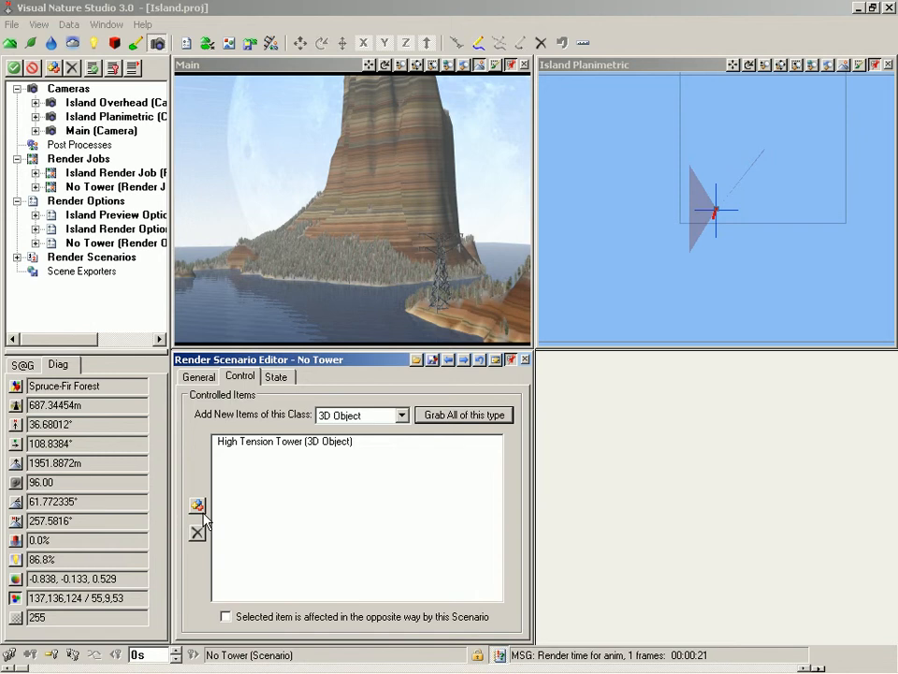
# Step: Attach the No Tower scenario to the No Tower render job and reopen that job's editor
pyautogui.click(16, 257)
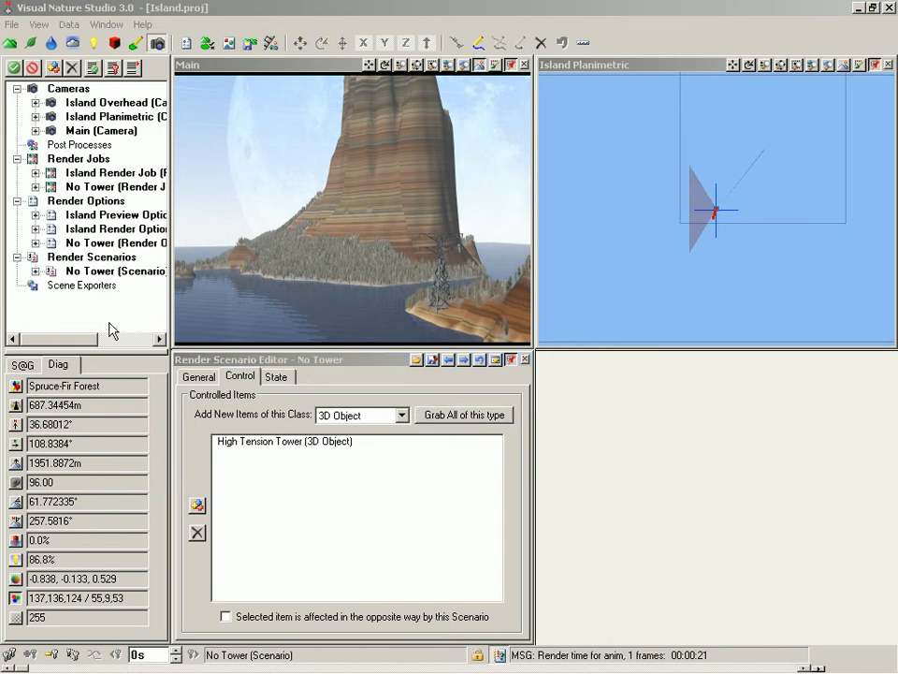
pyautogui.click(105, 275)
pyautogui.click(105, 276)
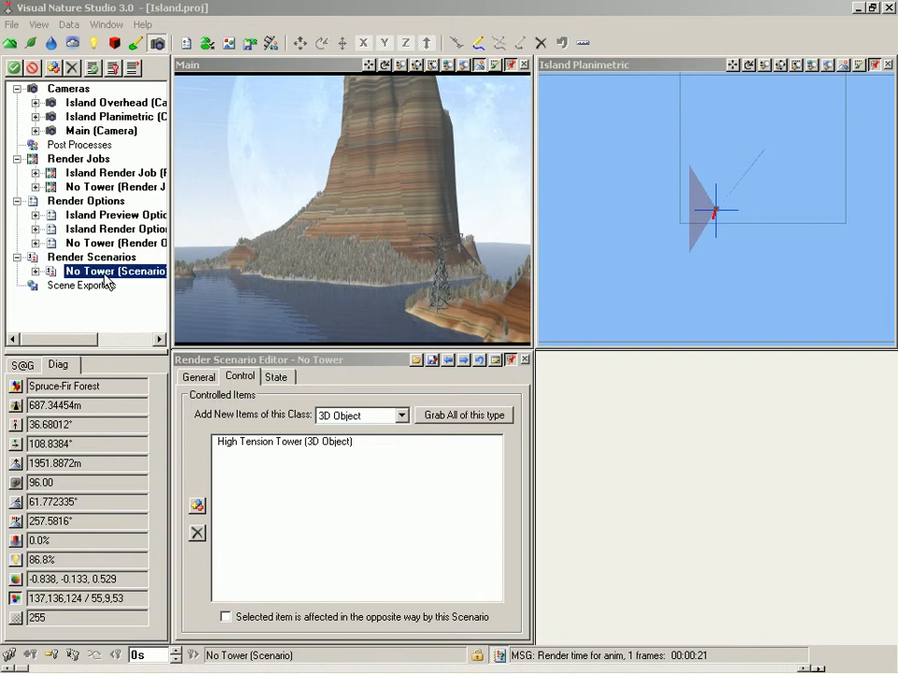
pyautogui.moveTo(105, 276); pyautogui.dragTo(91, 190)
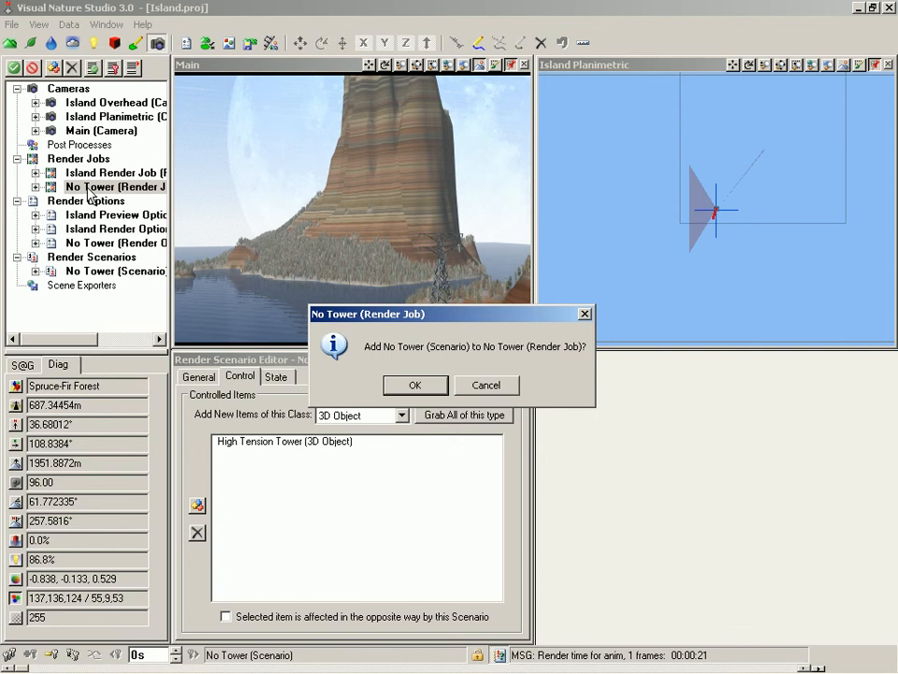
pyautogui.click(414, 385)
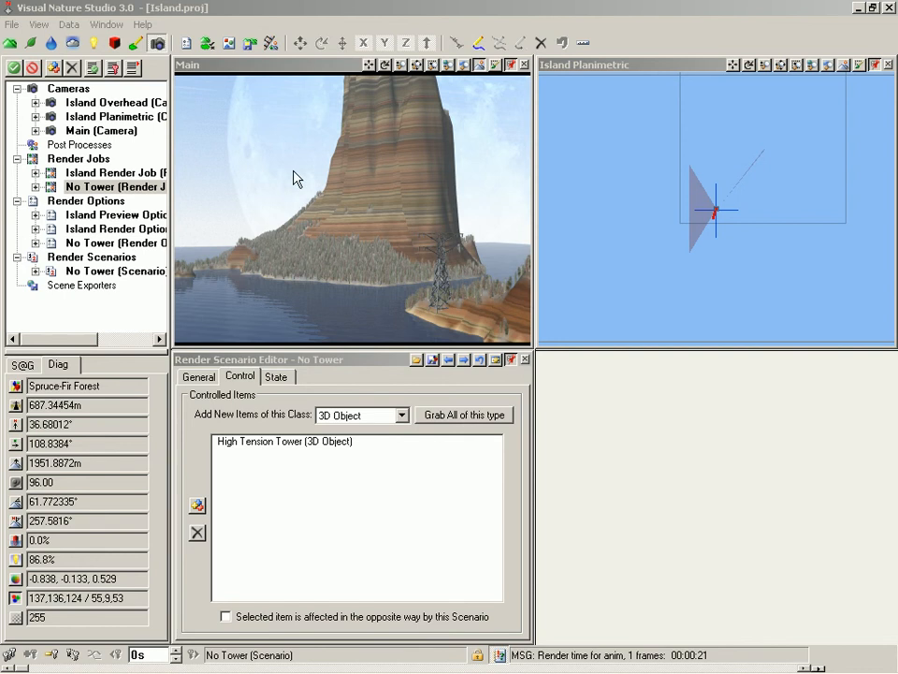
pyautogui.click(109, 25)
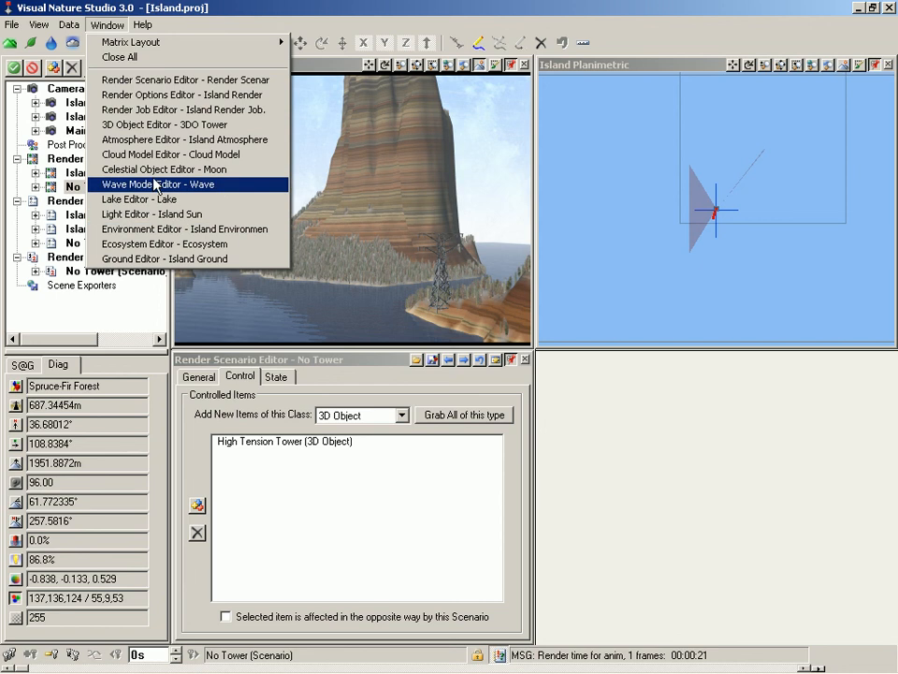
pyautogui.click(156, 120)
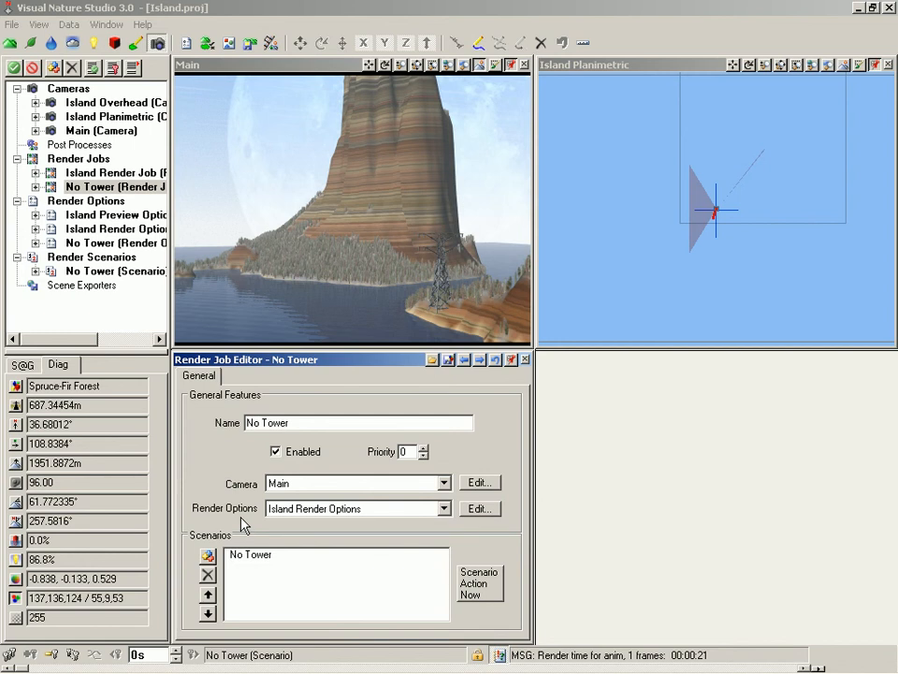
# Step: Set the No Tower render job's render options to the No Tower options
pyautogui.click(443, 509)
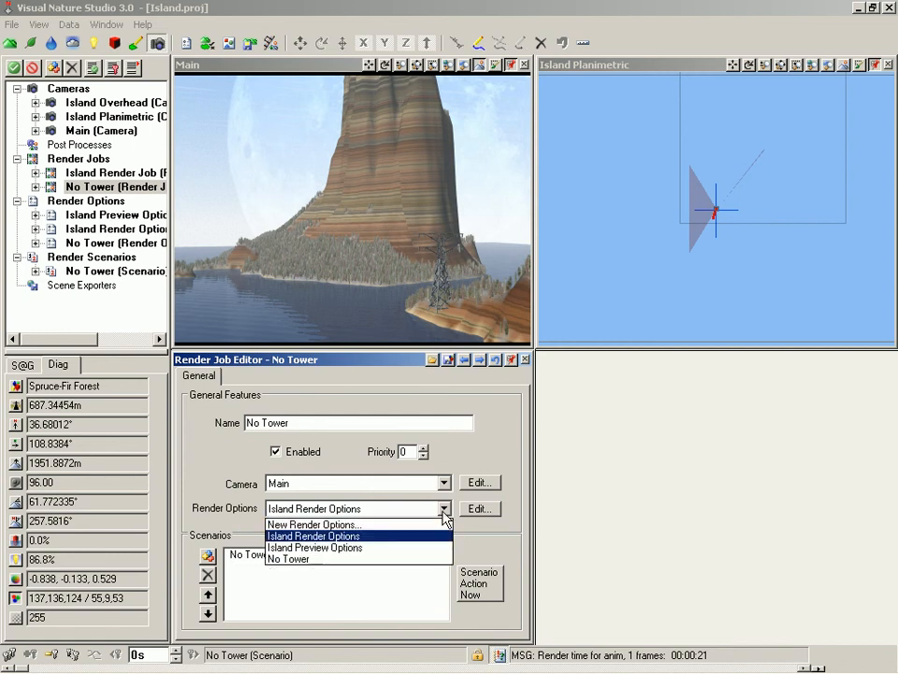
pyautogui.click(433, 559)
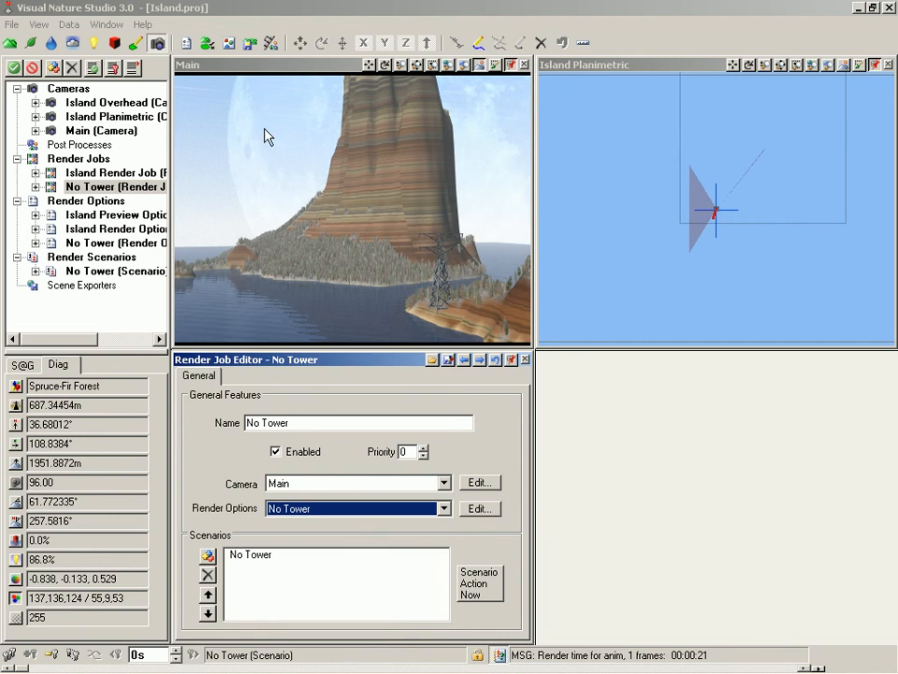
# Step: Open render control, review the No Tower job's settings, and start rendering the scheduled jobs with rendering shown
pyautogui.click(270, 45)
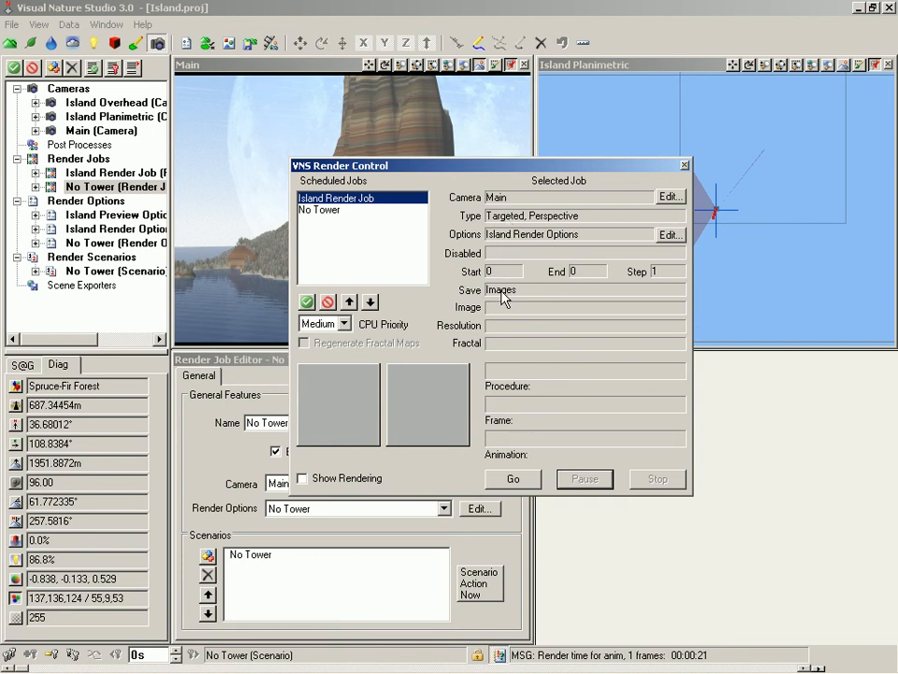
pyautogui.click(331, 214)
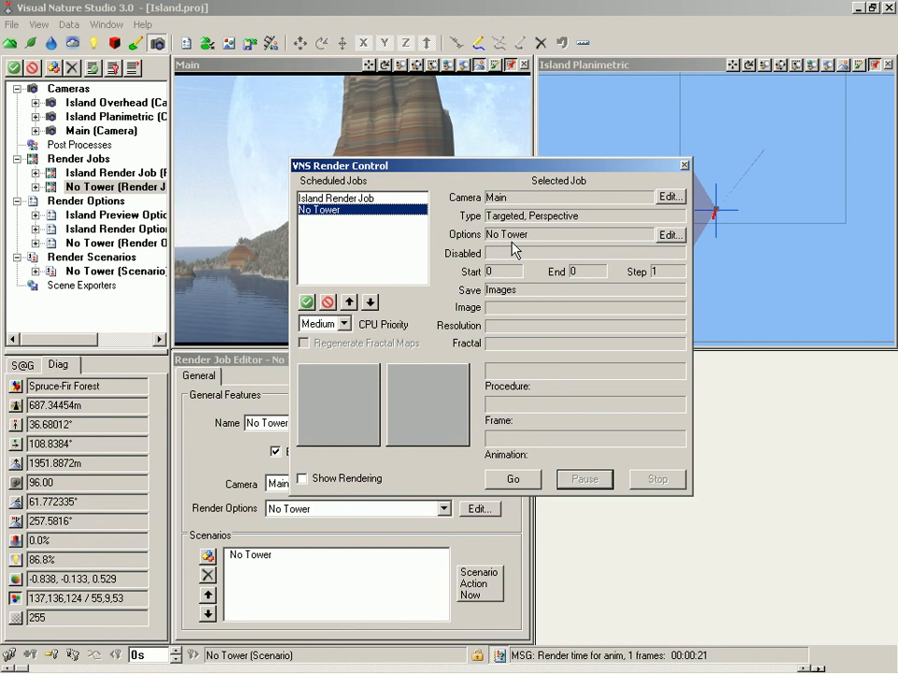
pyautogui.click(513, 479)
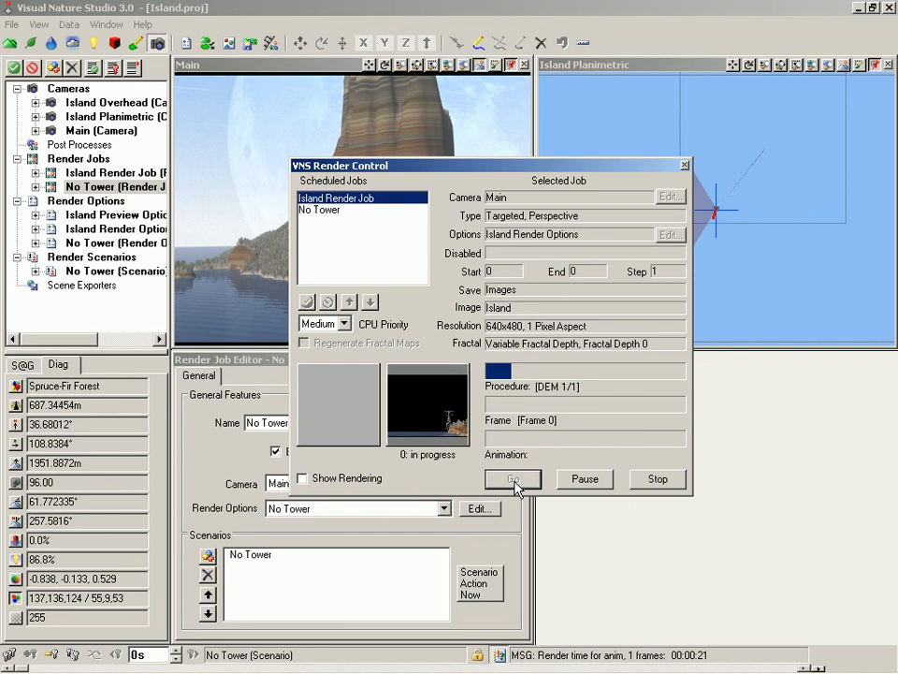
pyautogui.click(302, 479)
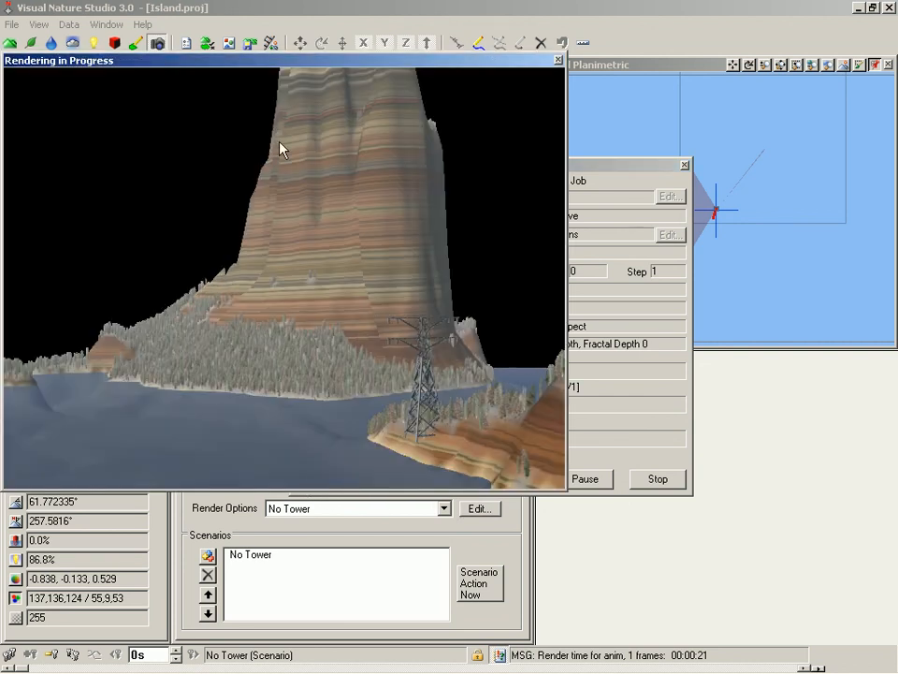
pyautogui.moveTo(276, 62); pyautogui.dragTo(458, 125)
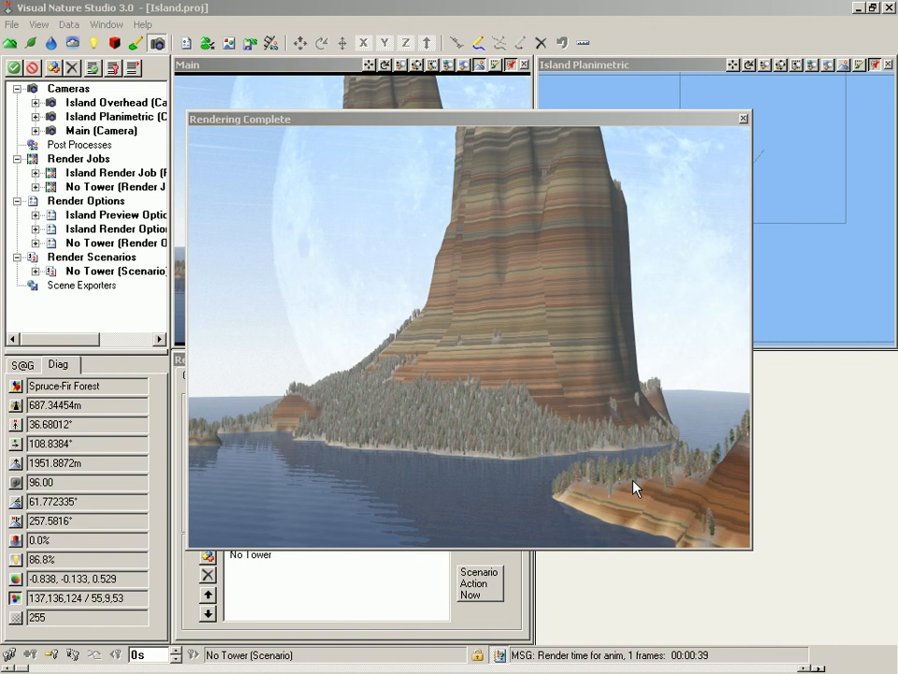
# Step: Open Island00000.png from the WCSFrames folder on disk and compare it with the completed No Tower render
pyautogui.click(41, 25)
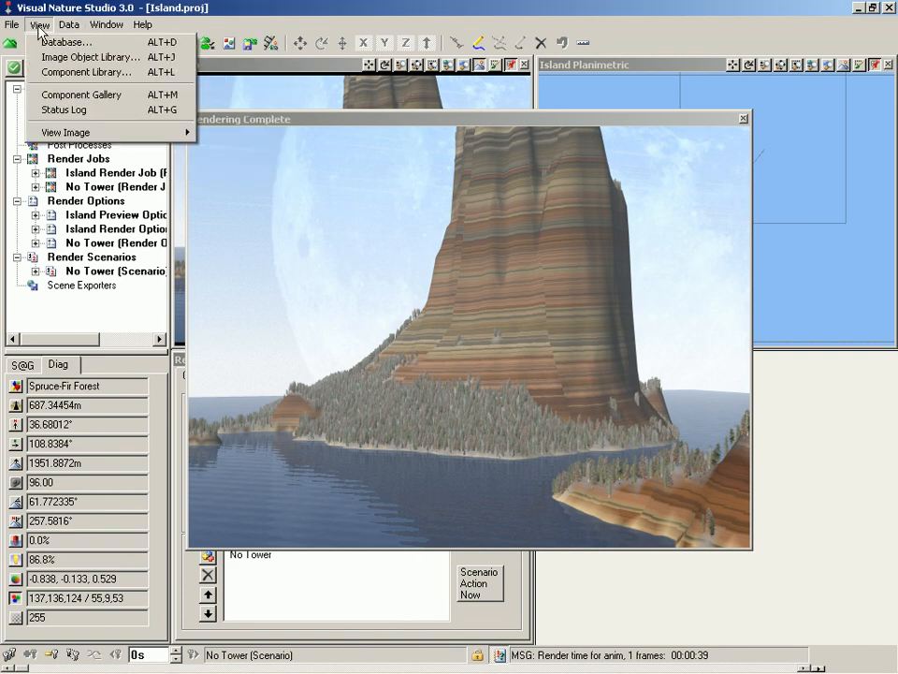
pyautogui.moveTo(59, 136)
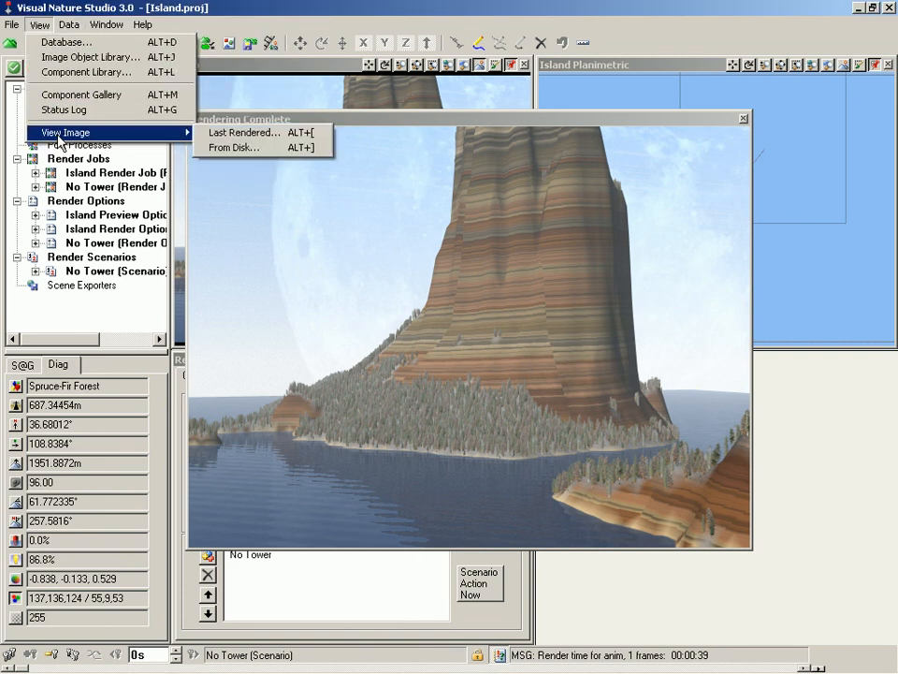
pyautogui.click(255, 150)
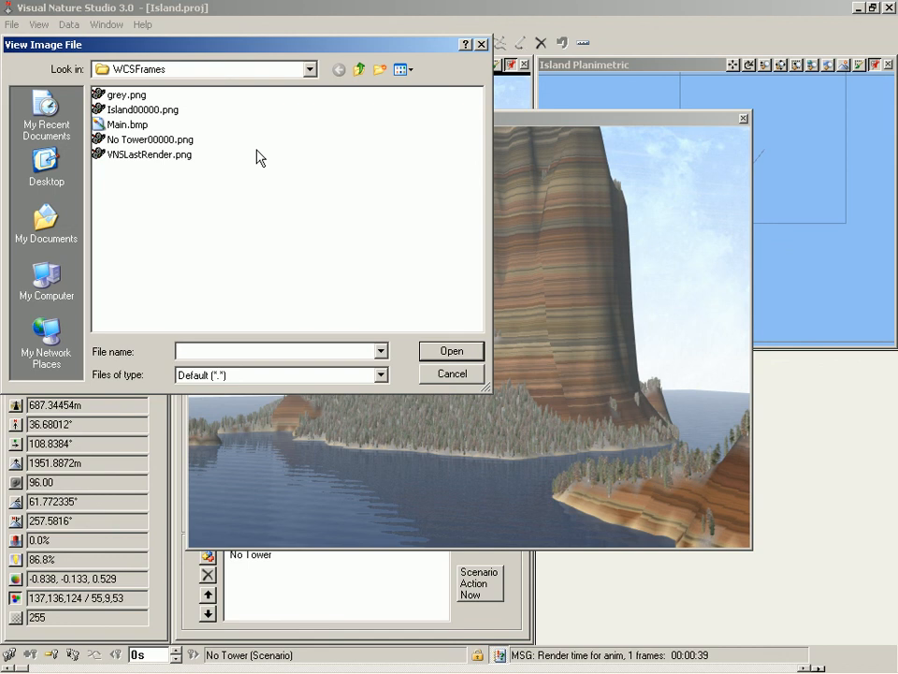
pyautogui.doubleClick(142, 110)
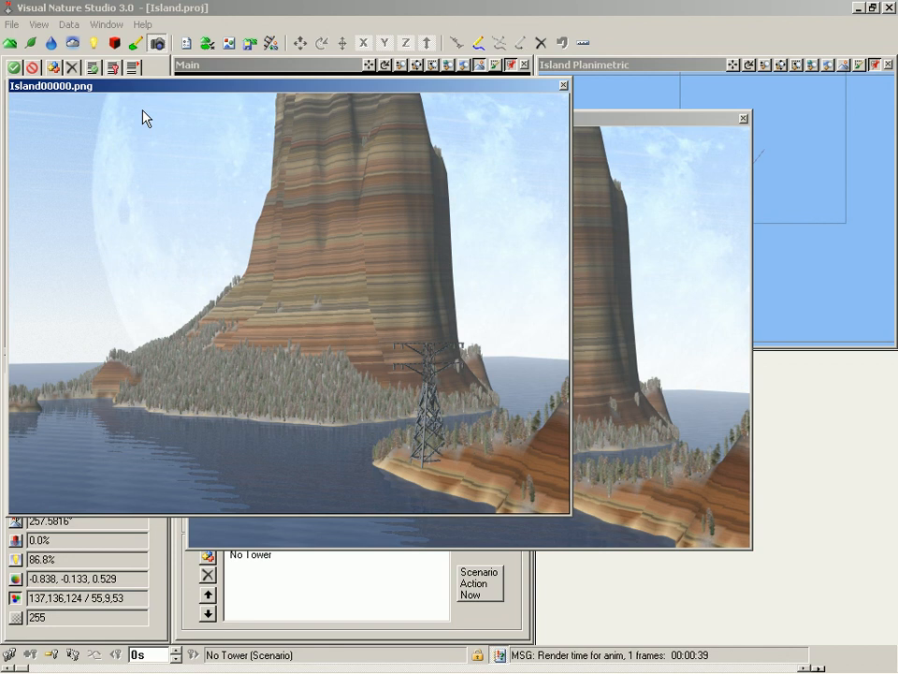
pyautogui.moveTo(156, 90); pyautogui.dragTo(199, 171)
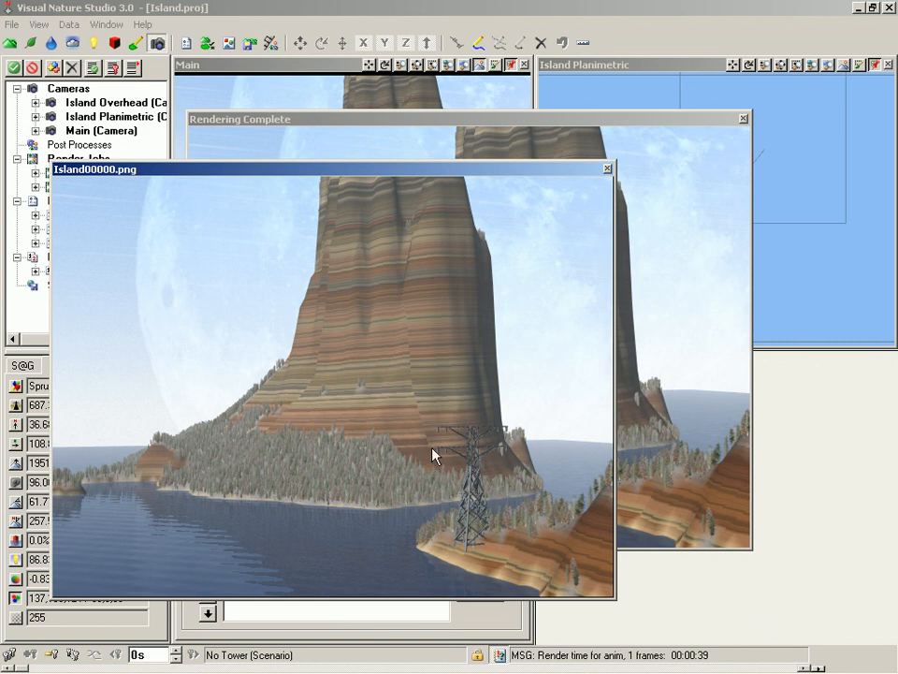
pyautogui.click(672, 121)
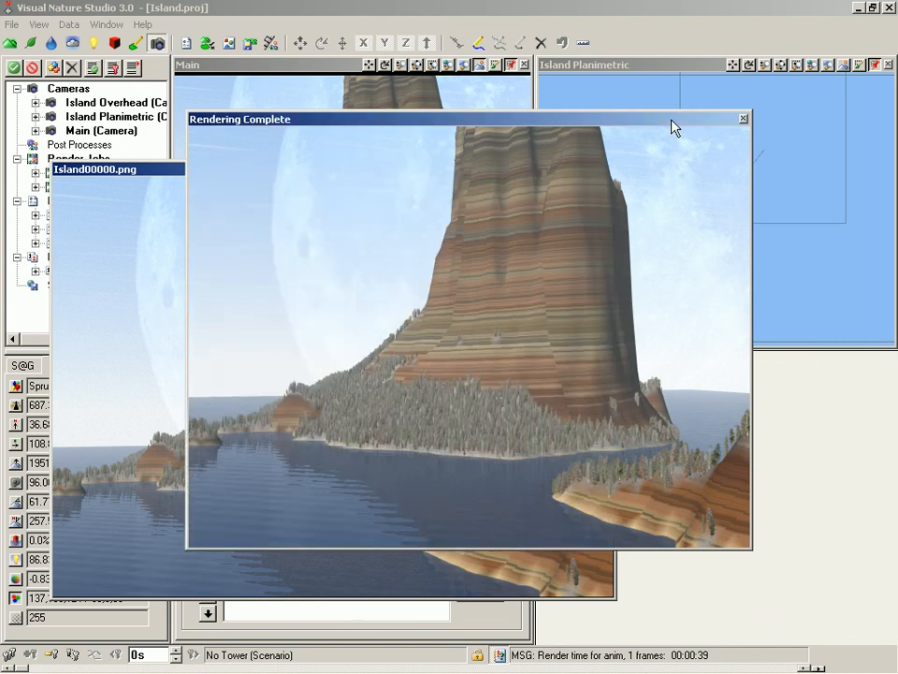